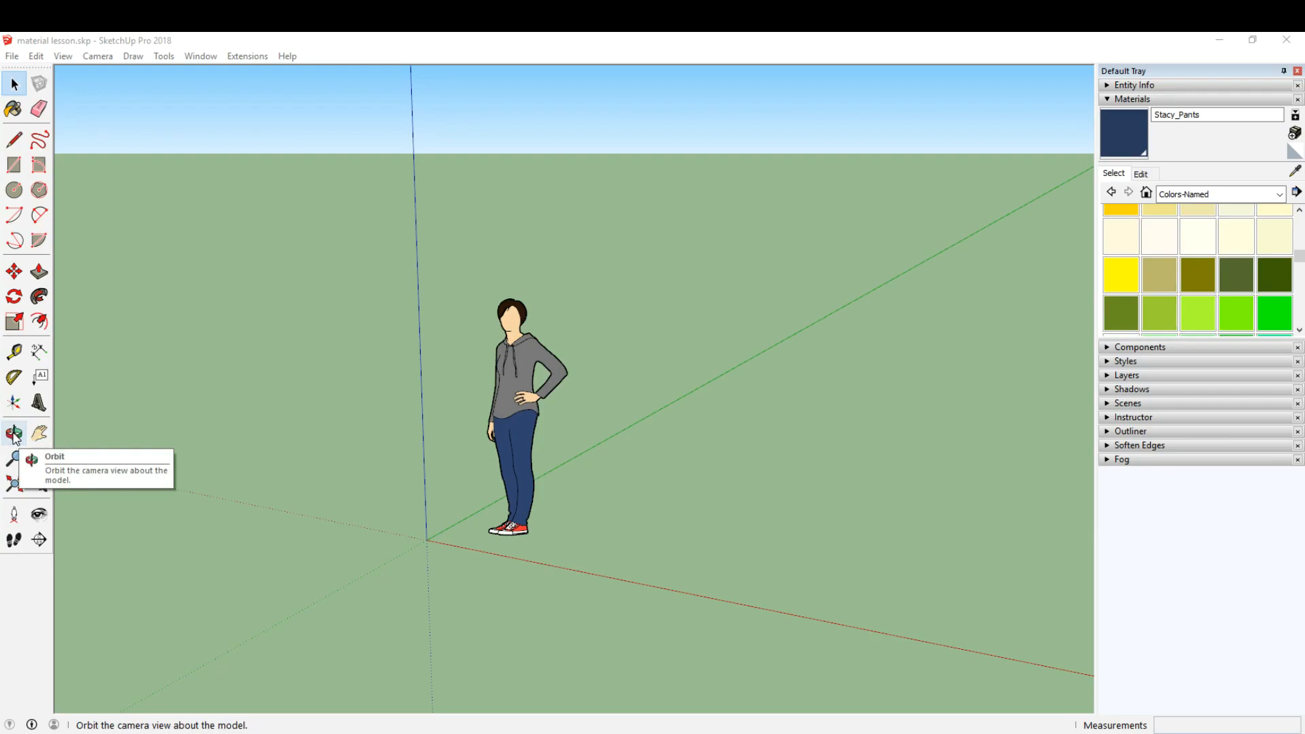
- Orbit the camera around the standing figure with the Orbit tool and shift the view sideways with the Pan tool
click(14, 436)
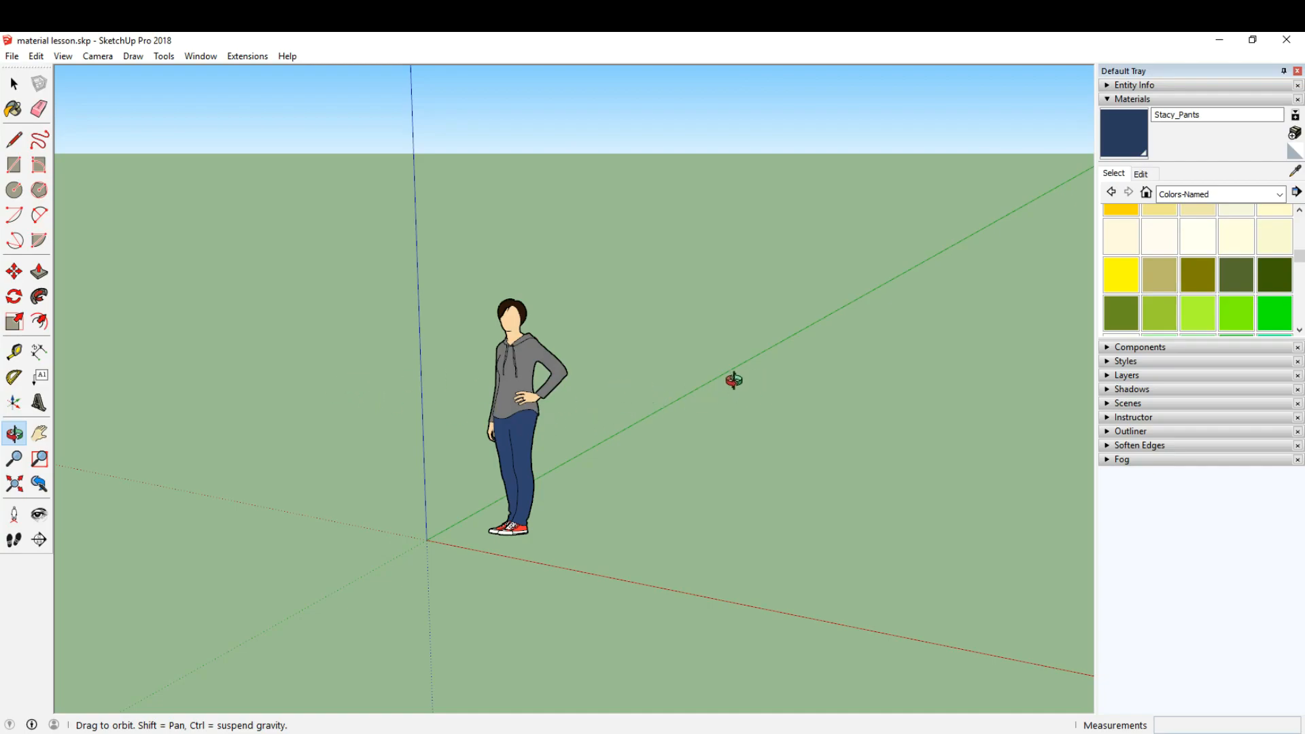
drag(769, 388, 813, 484)
drag(537, 355, 382, 313)
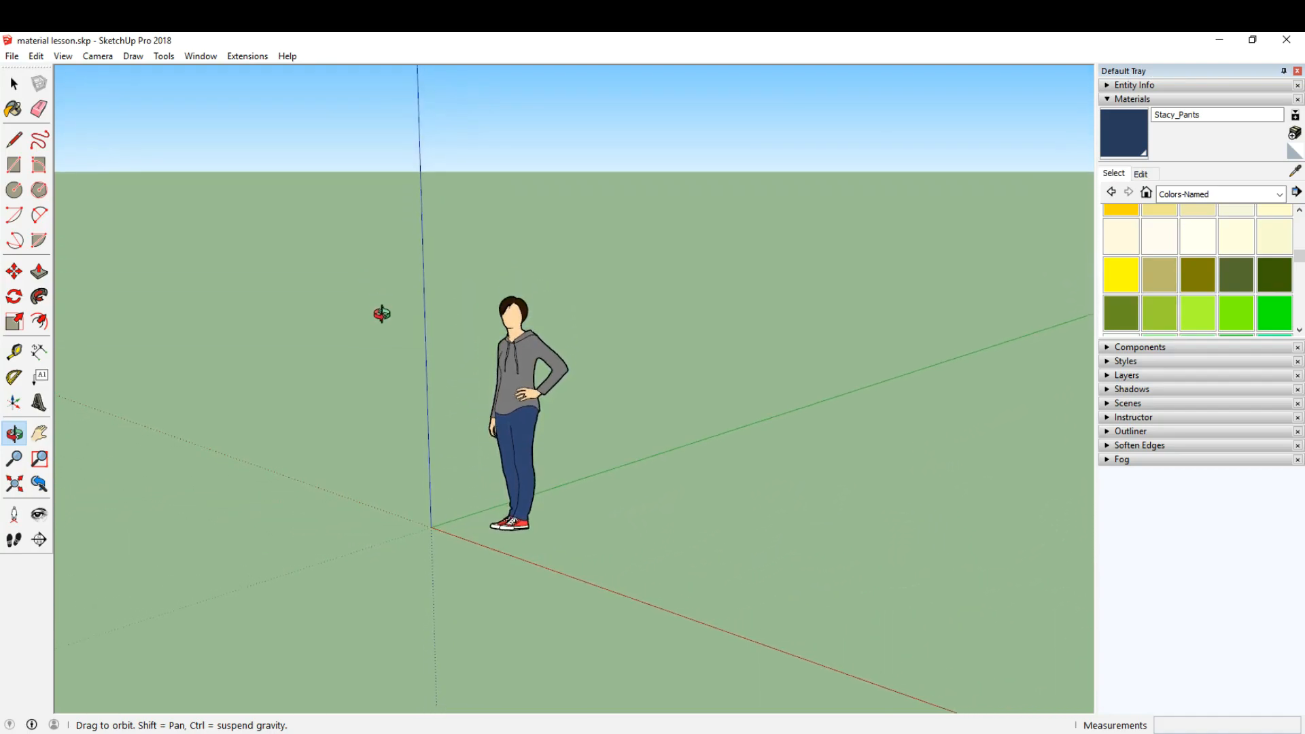
click(41, 433)
drag(578, 355, 723, 333)
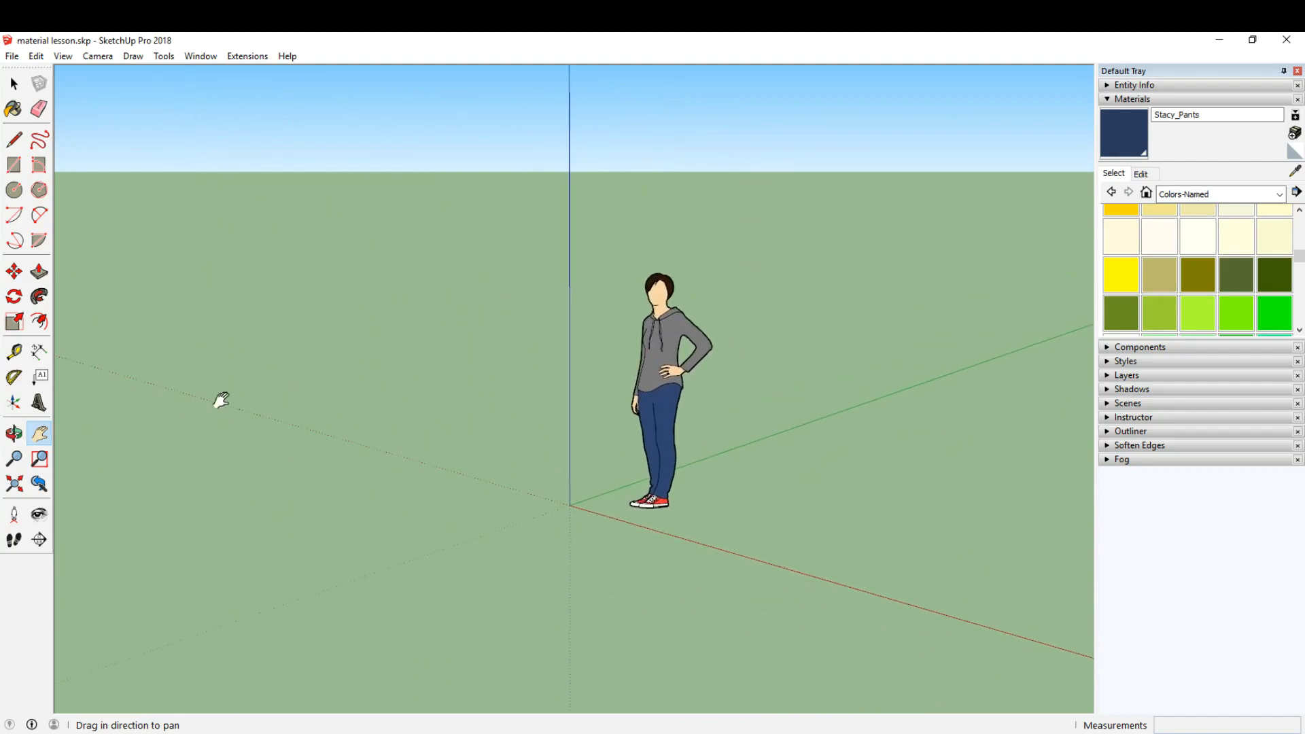
- Use the Zoom tool to adjust the camera's distance from the standing figure
click(11, 460)
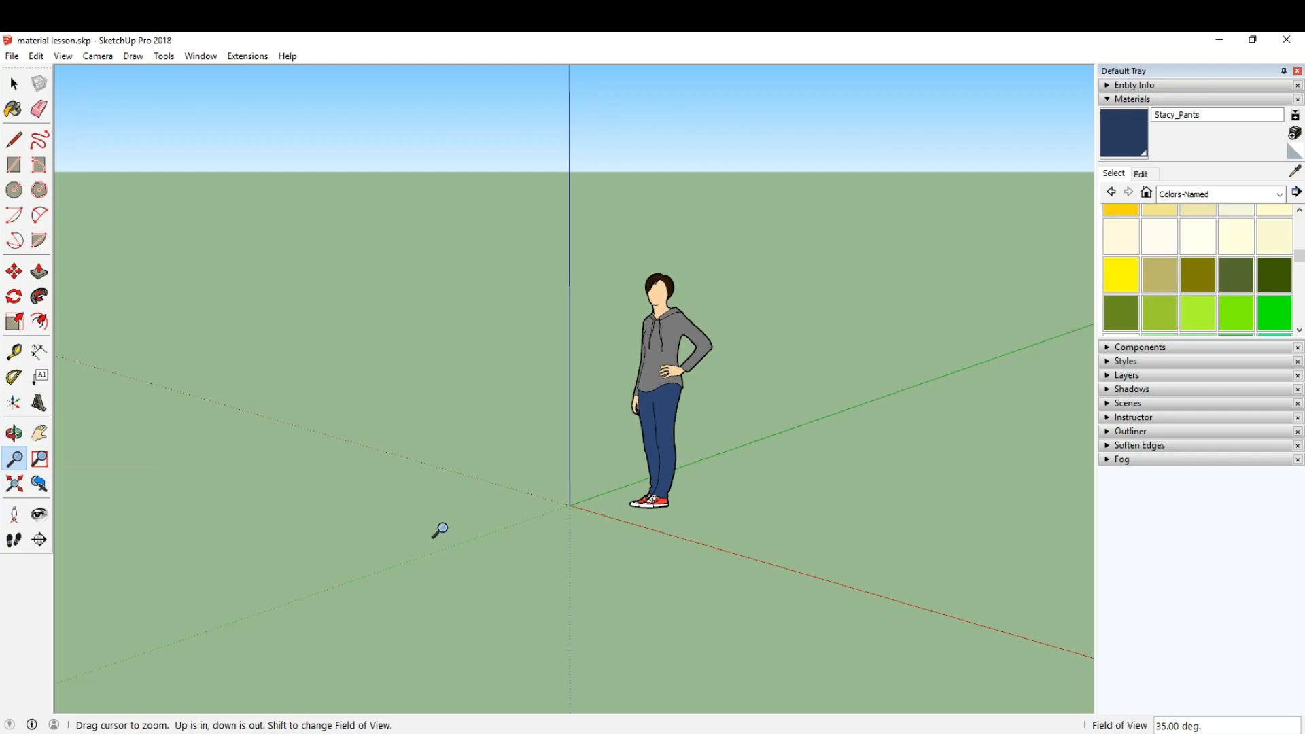
drag(428, 550, 544, 544)
drag(472, 458, 612, 476)
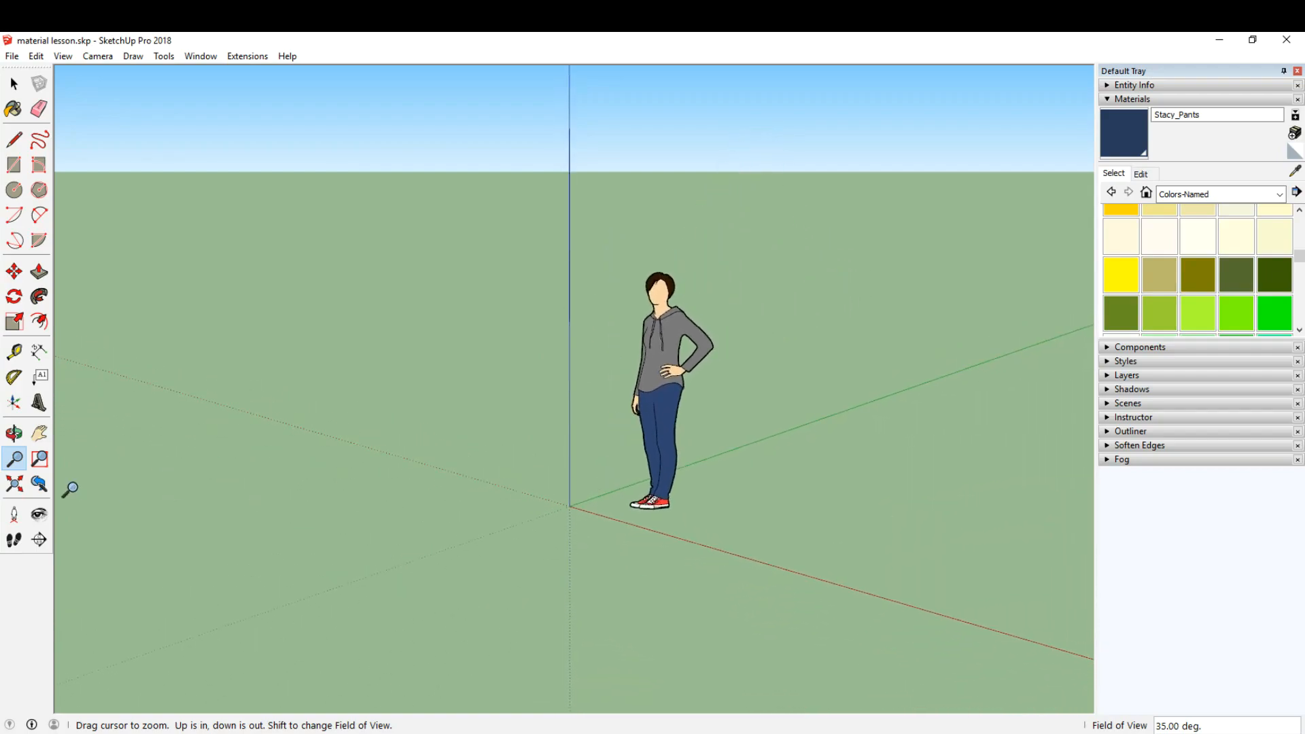
- Magnify the origin area and the figure's shoe with Zoom Window, and go back through the two previous camera views
click(39, 460)
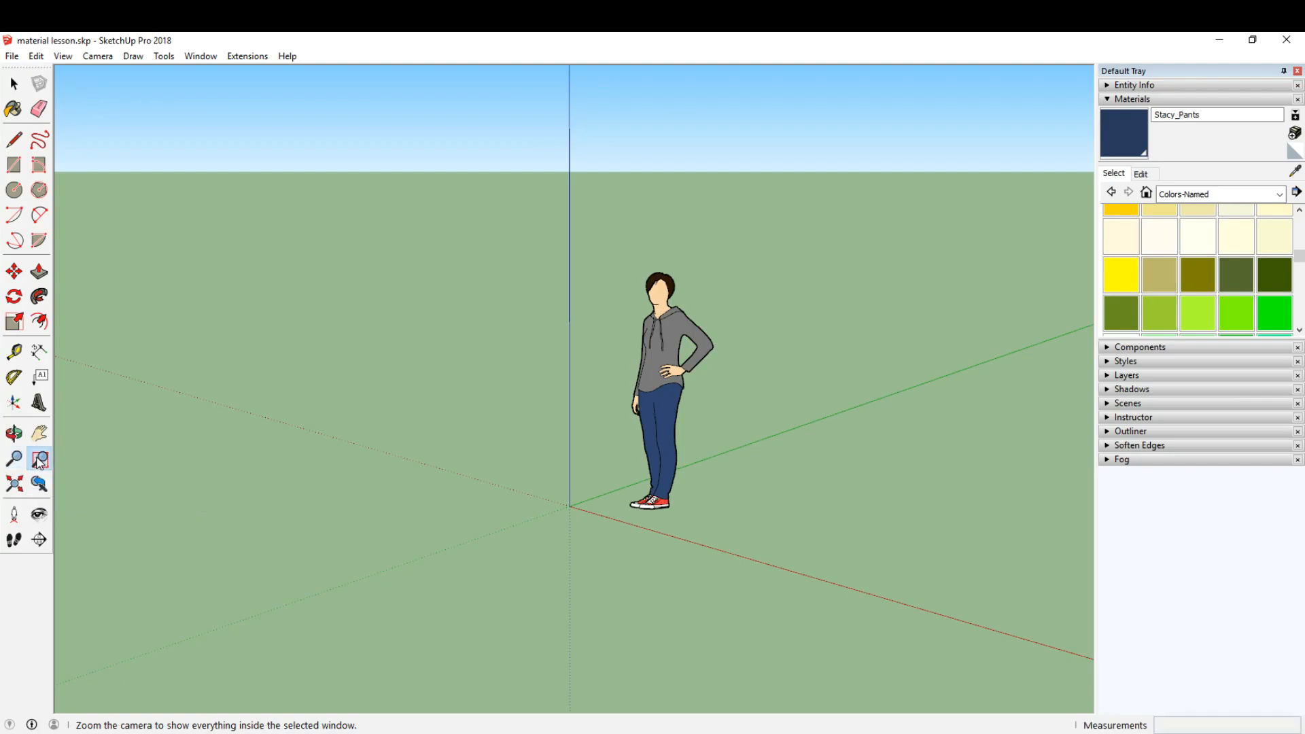
drag(403, 578, 688, 469)
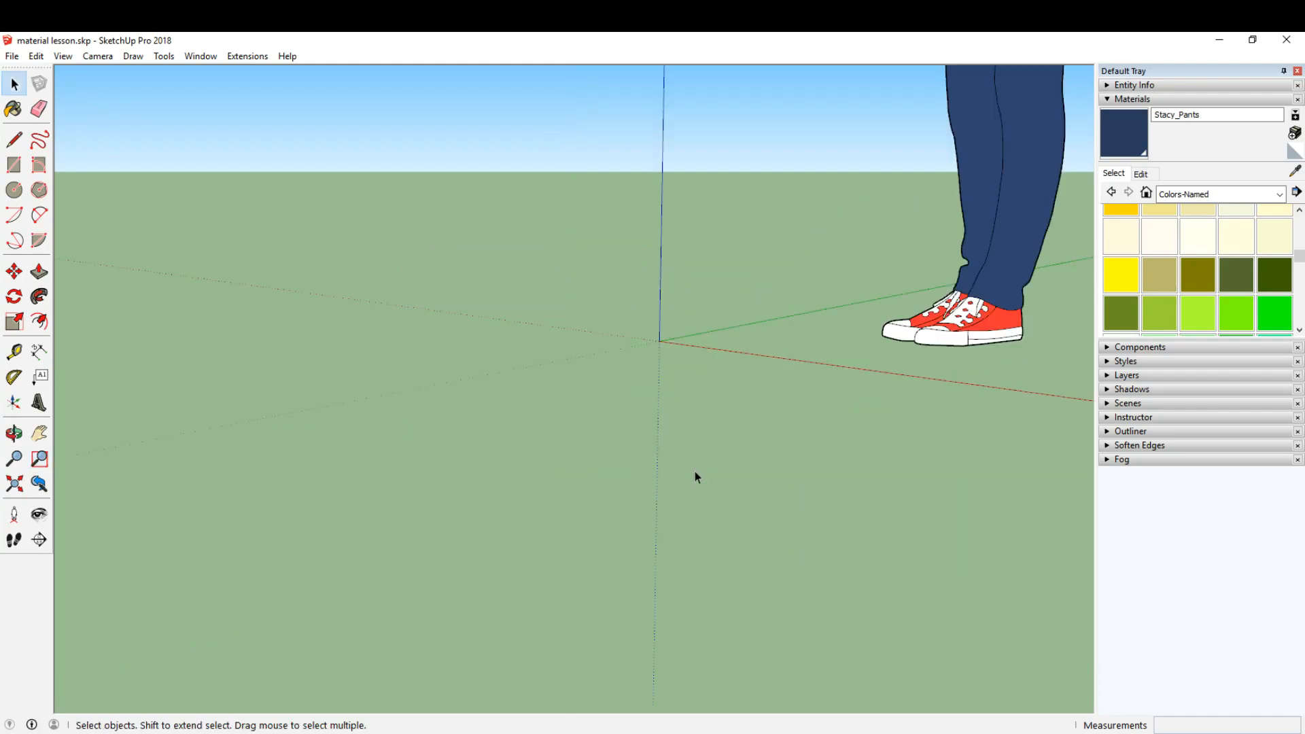
drag(881, 372, 1042, 274)
click(40, 459)
drag(953, 346, 1033, 293)
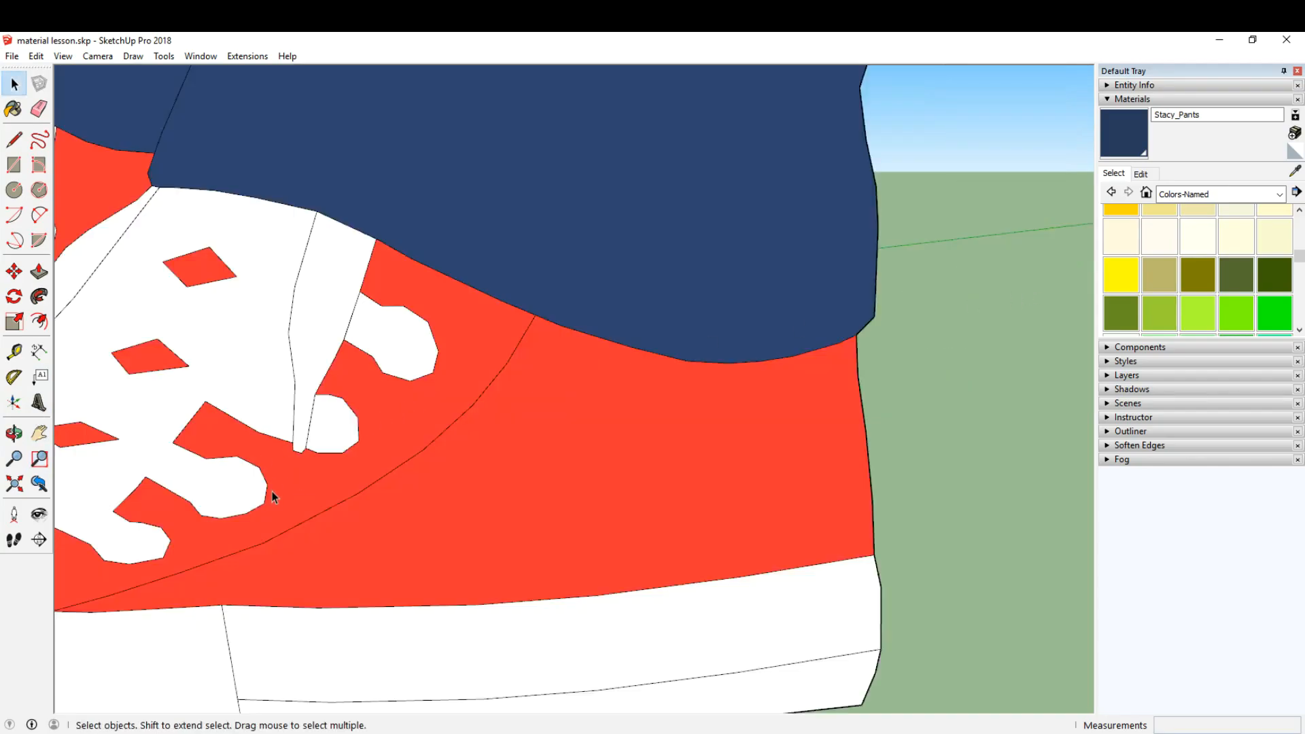
click(39, 484)
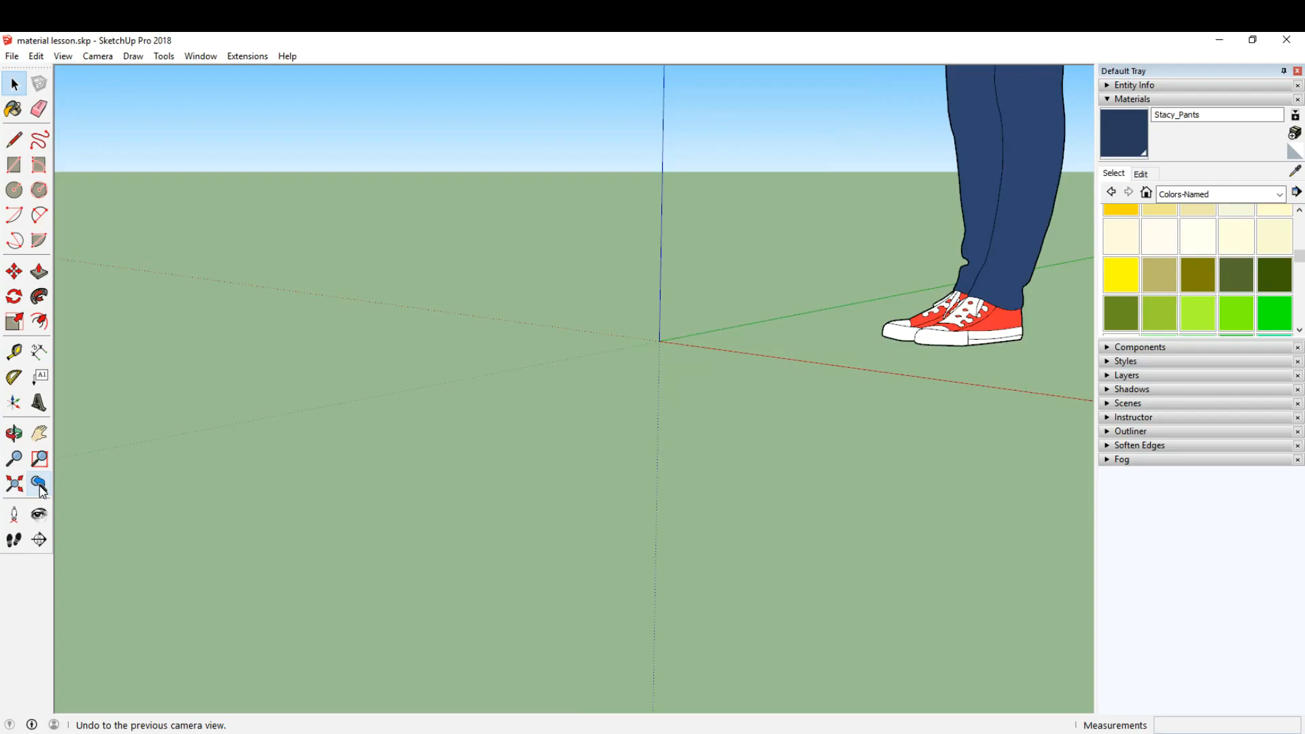
click(40, 486)
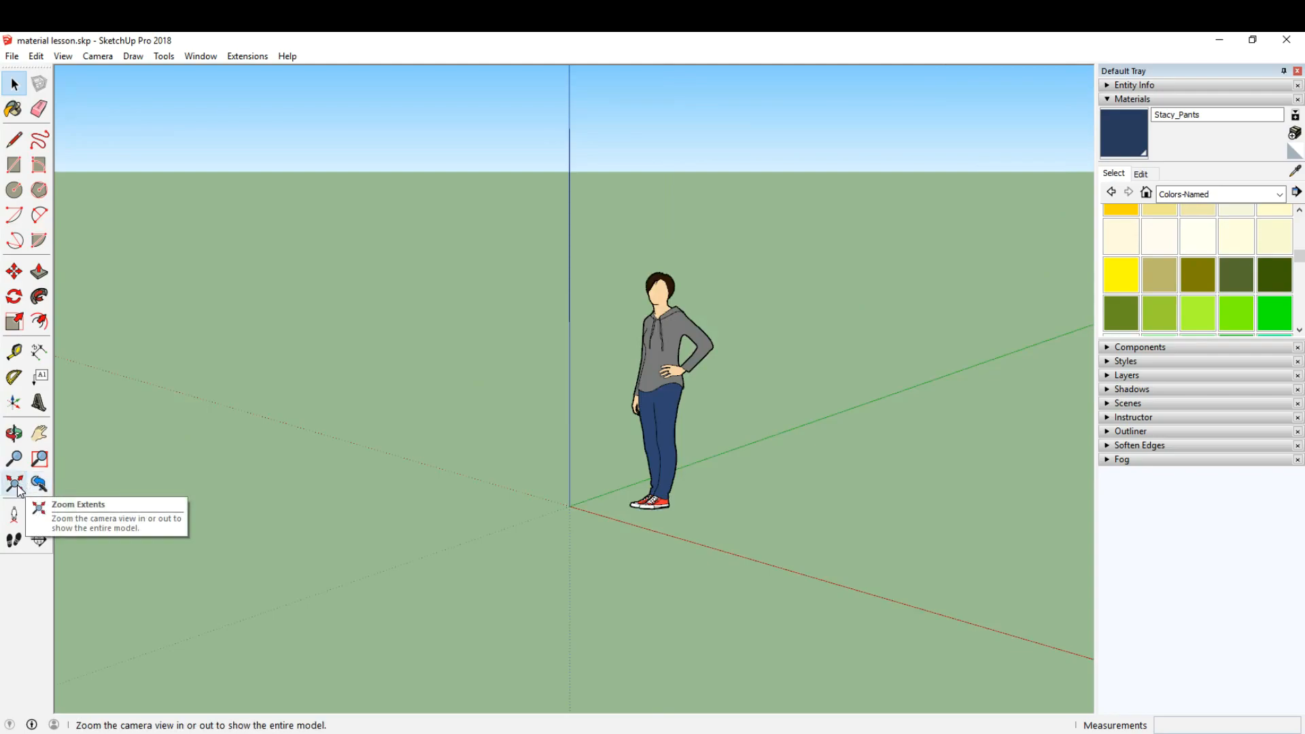
- Orbit and zoom in close past the figure, and bring the entire model back into view with Zoom Extents
middle_drag(658, 321, 600, 323)
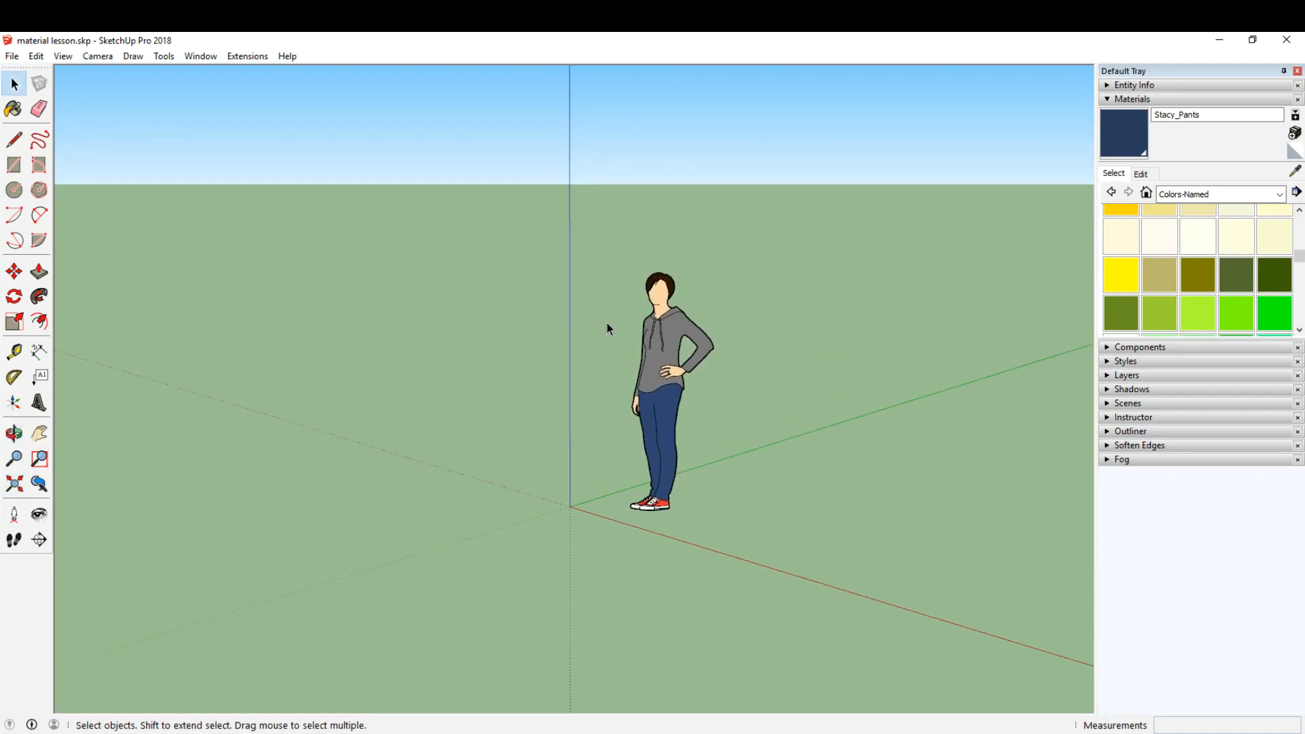
scroll(687, 312, up, 5)
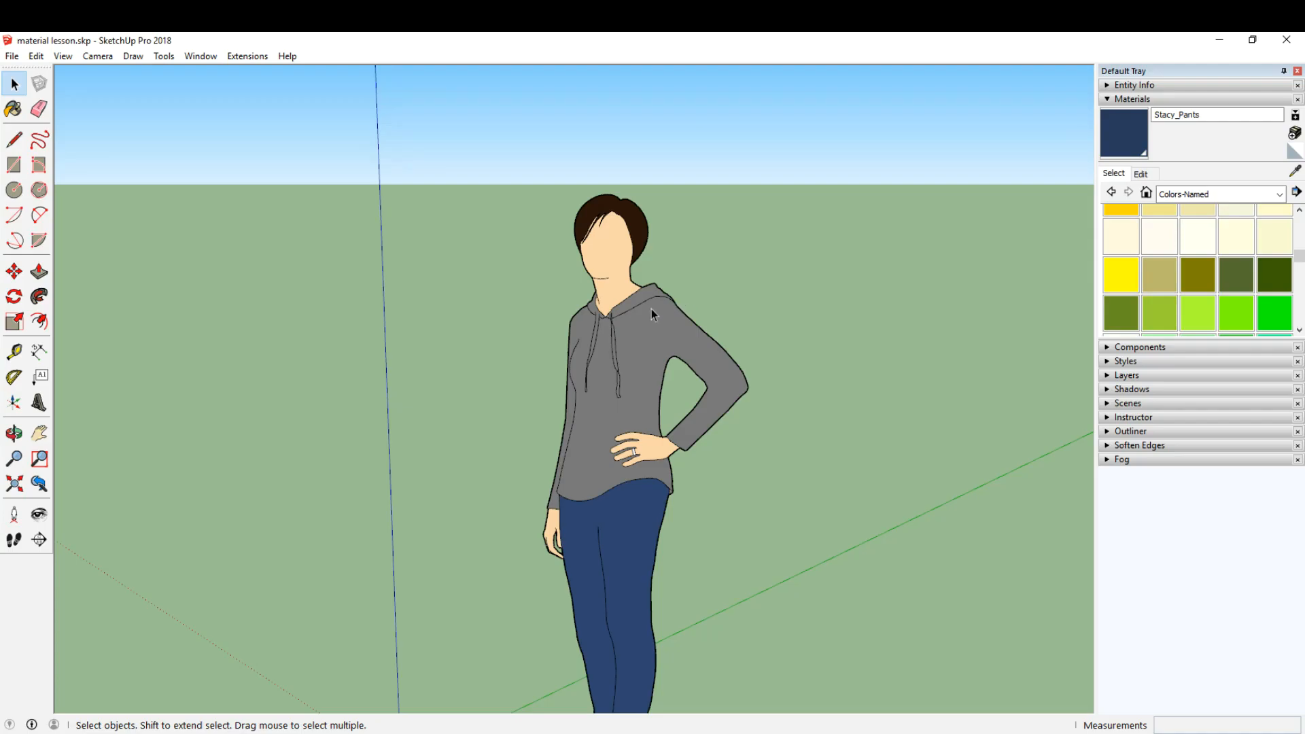
middle_drag(652, 308, 700, 201)
scroll(644, 356, up, 4)
middle_drag(719, 251, 600, 263)
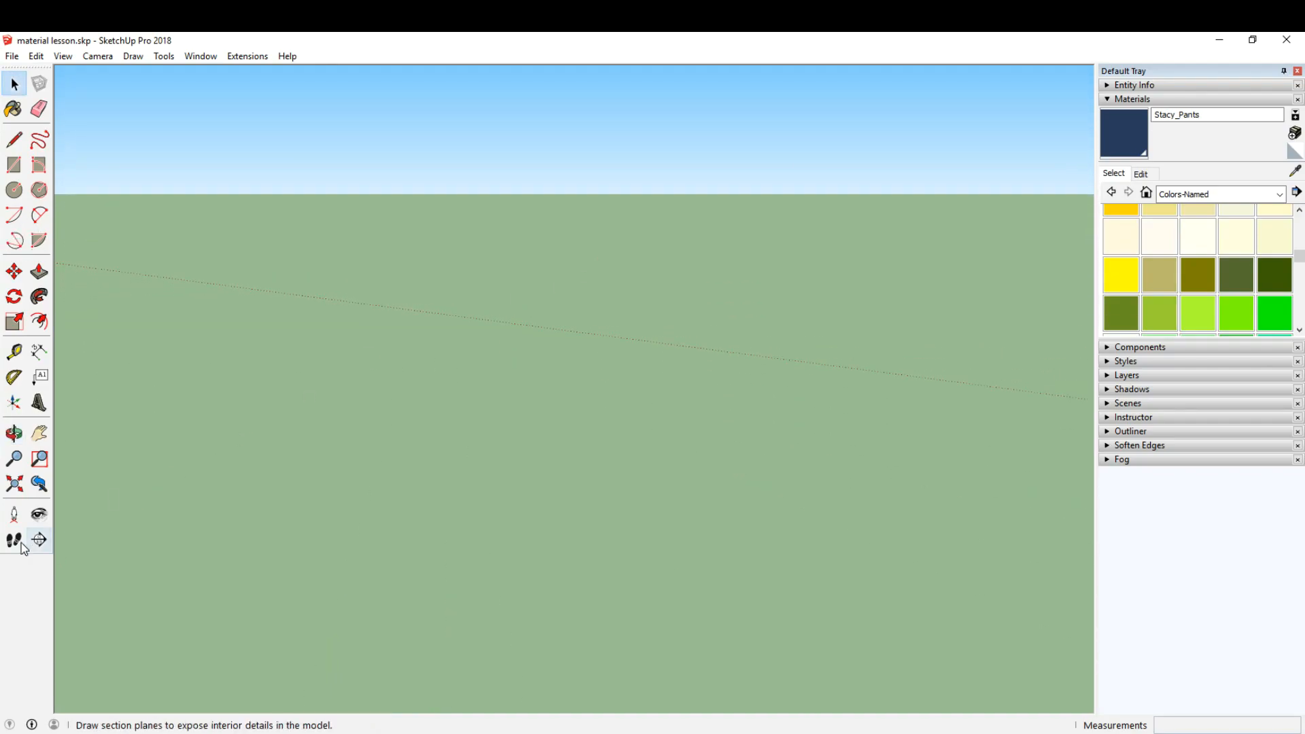
click(19, 486)
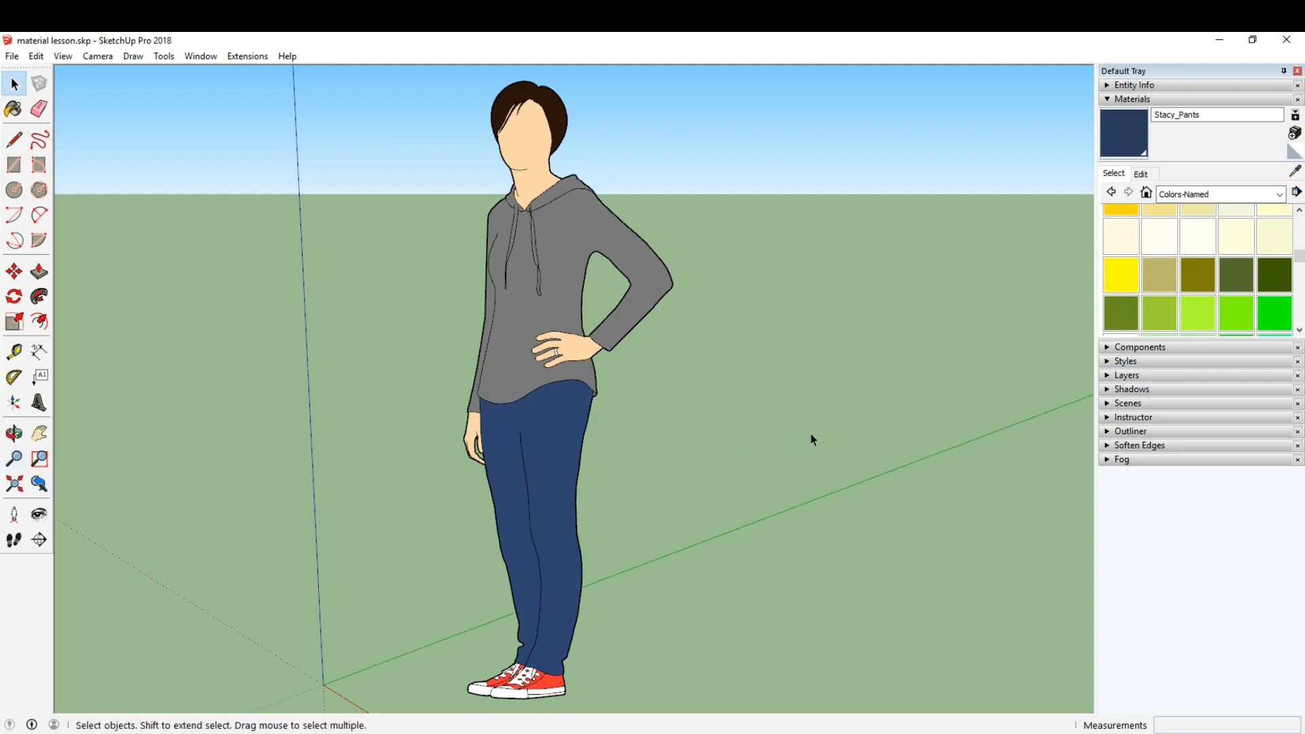
- Zoom out and in repeatedly on the figure, ending with the whole figure and the axes origin in view
scroll(810, 435, down, 3)
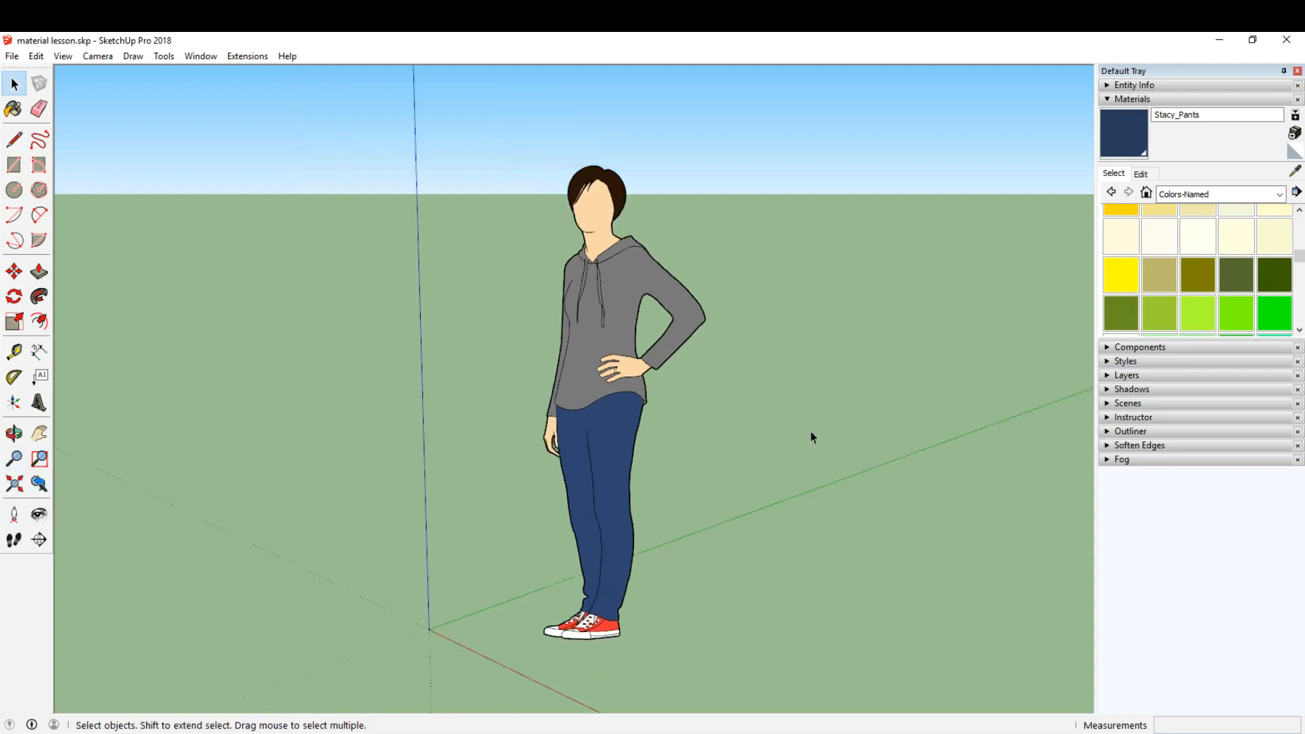
scroll(814, 432, down, 2)
scroll(814, 430, up, 3)
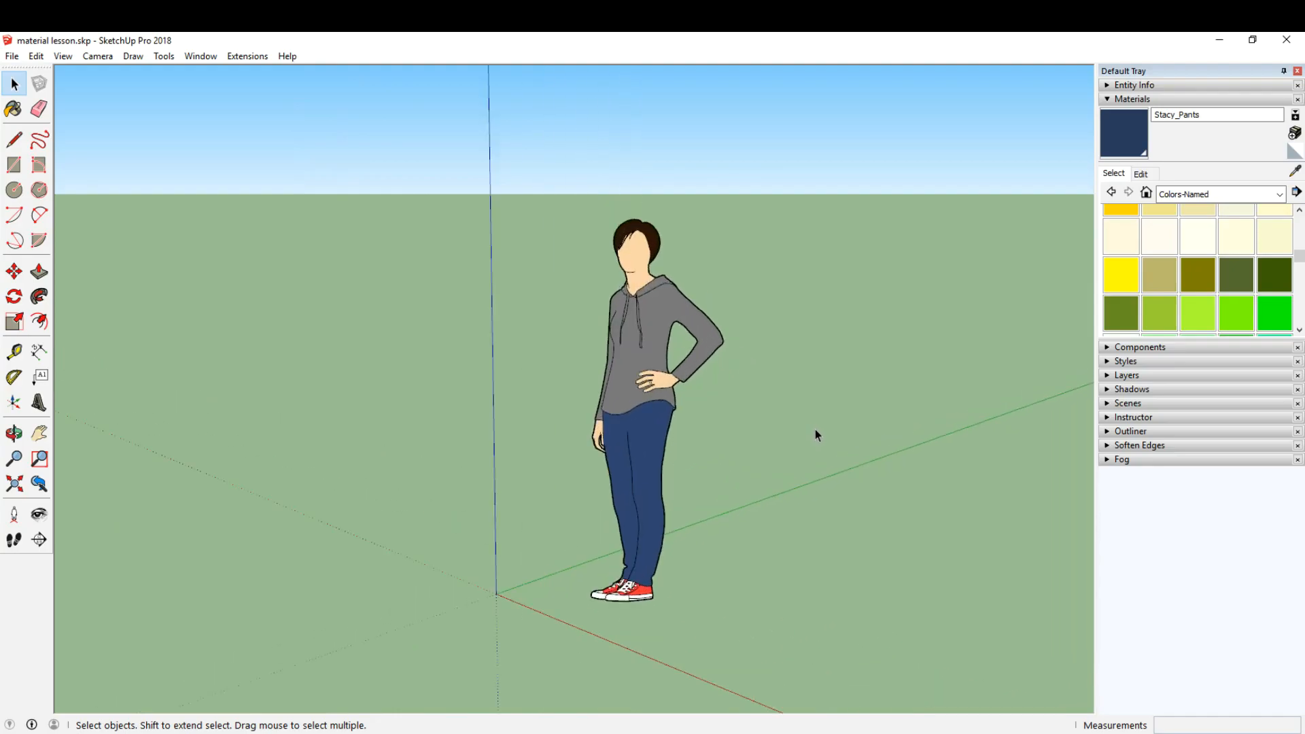
scroll(816, 430, down, 1)
scroll(818, 429, down, 2)
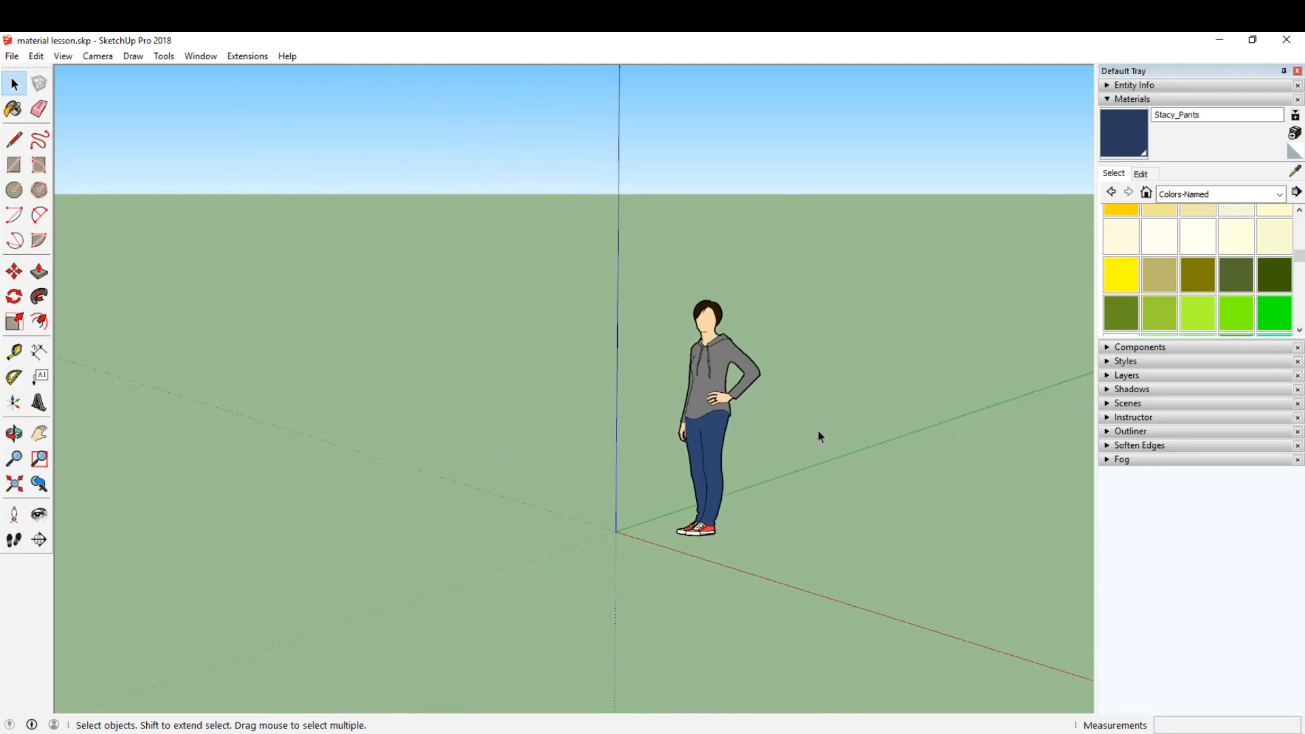
scroll(818, 430, up, 4)
scroll(819, 431, down, 4)
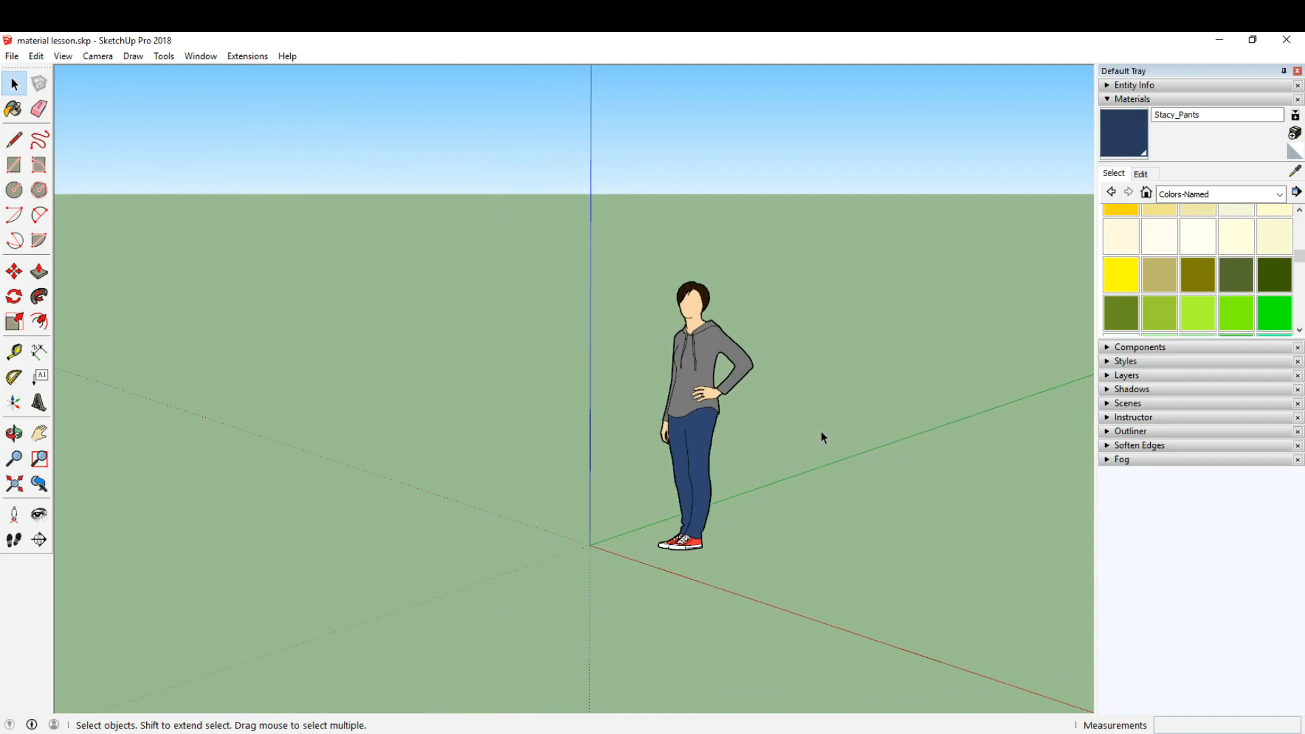
scroll(822, 436, up, 1)
scroll(822, 436, down, 1)
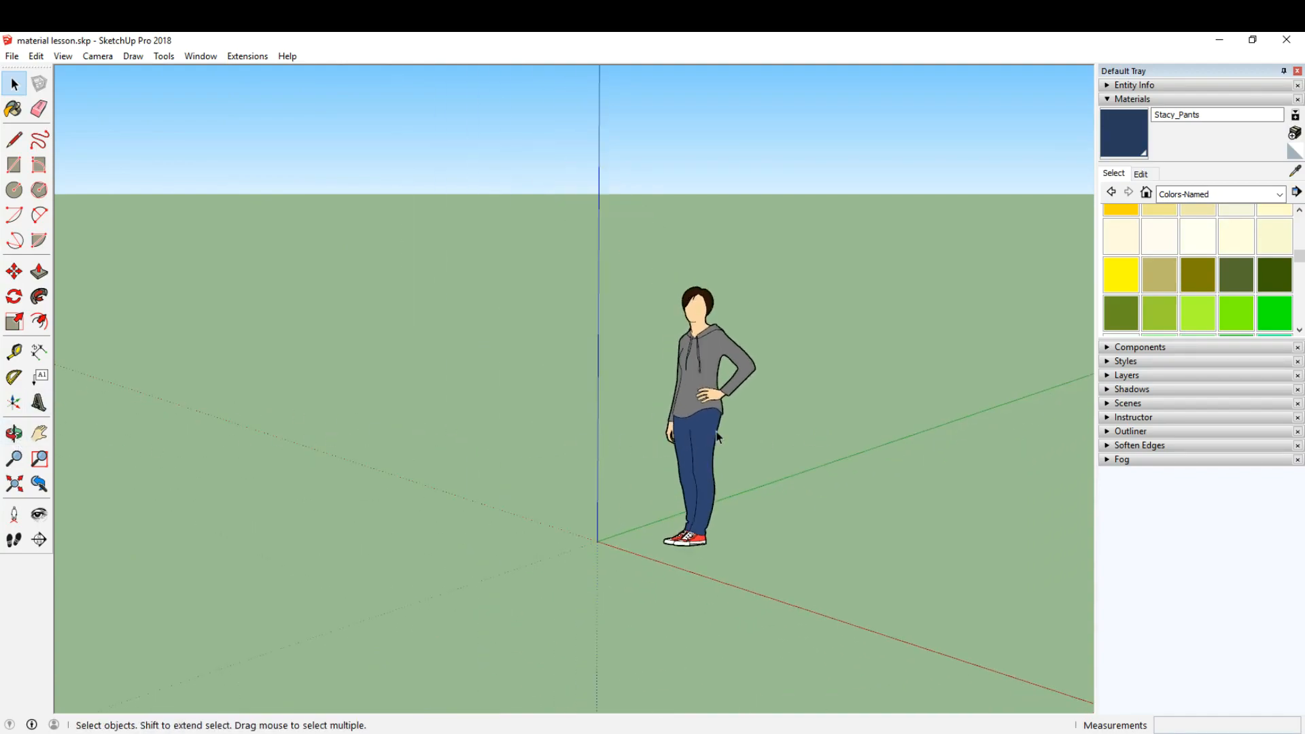
- Orbit around the figure until the green axis runs almost horizontally, and return to the Select tool
key(o)
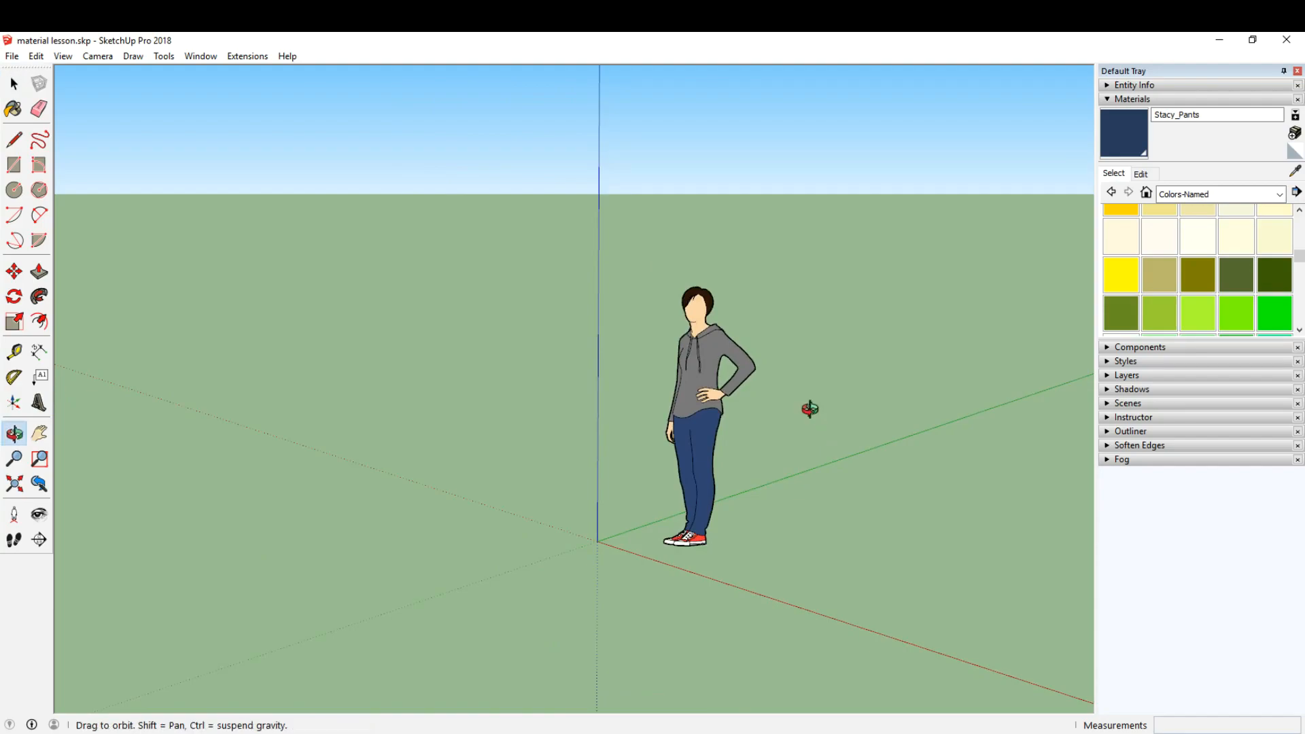
drag(810, 408, 517, 414)
key(space)
key(o)
mouse_move(661, 573)
mouse_down()
mouse_move(556, 562)
mouse_move(679, 592)
mouse_move(891, 571)
mouse_move(676, 561)
mouse_up()
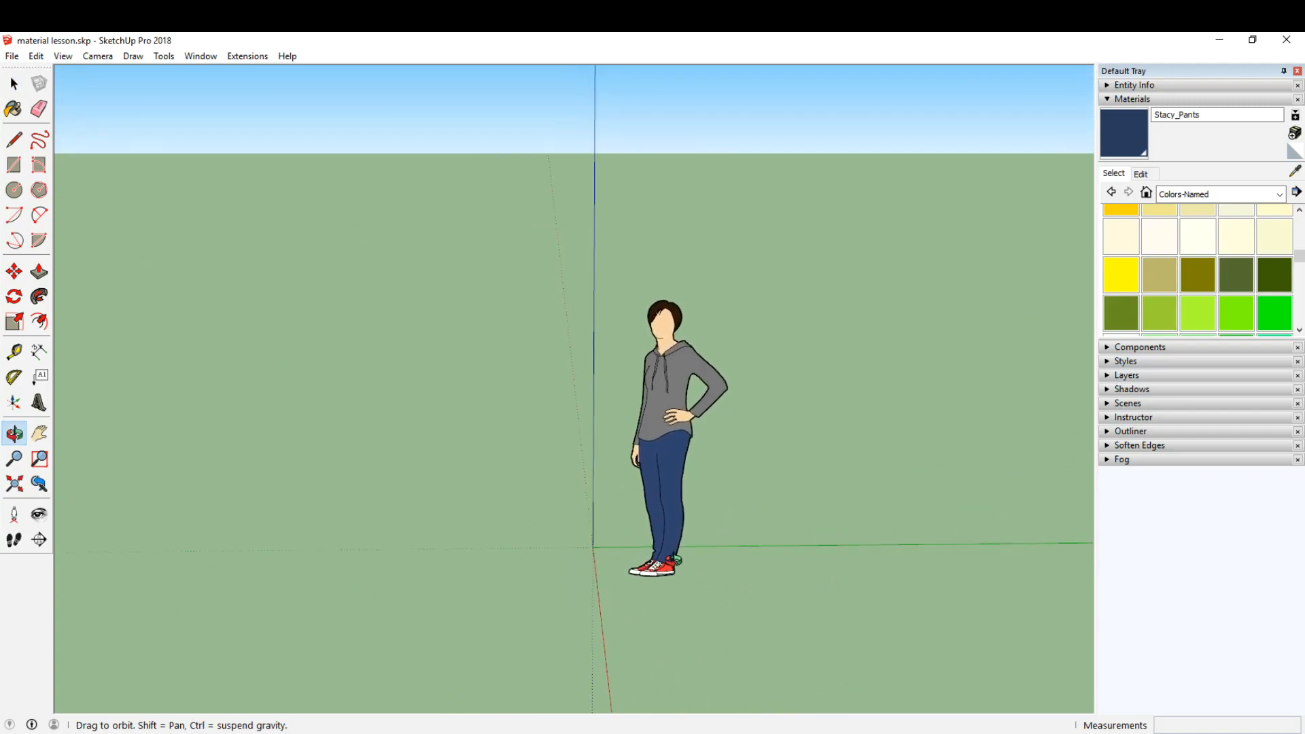
key(space)
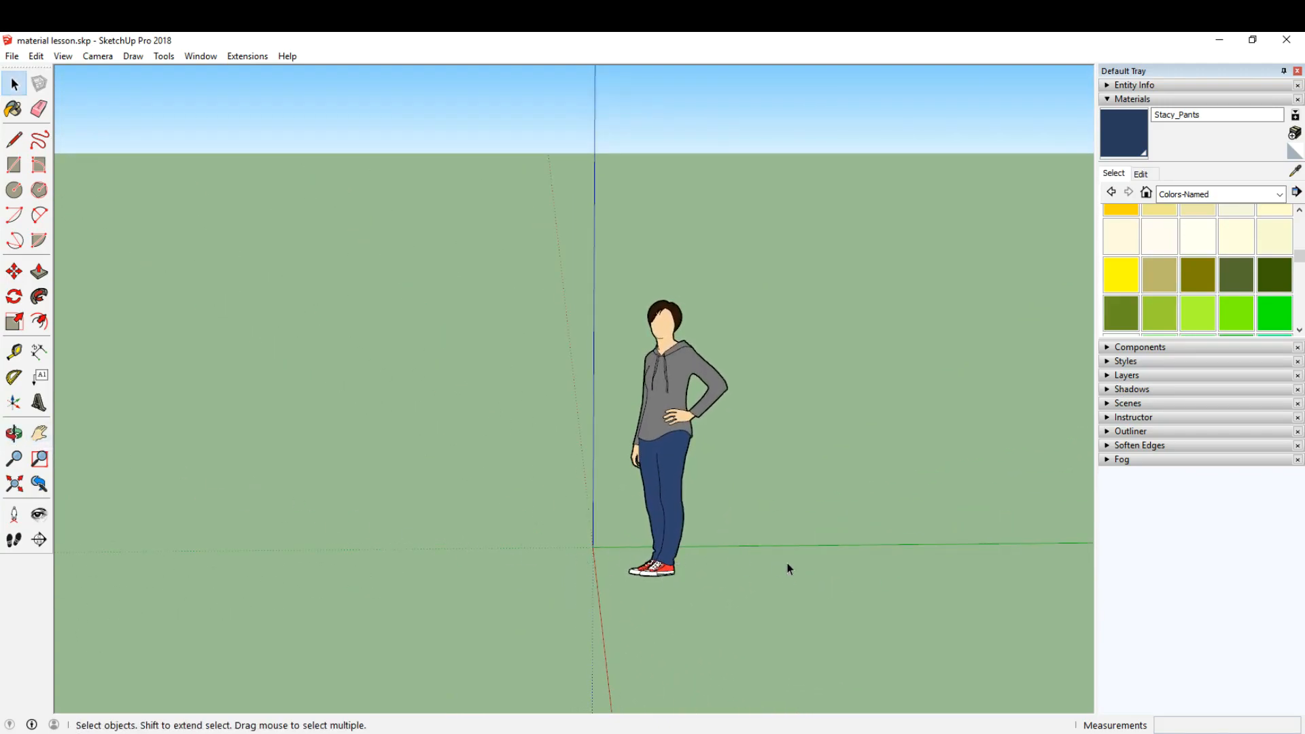
- Zoom in slightly, orbit and temporarily pan within the Orbit tool to shift the figure, and return to the Select tool
scroll(782, 517, up, 1)
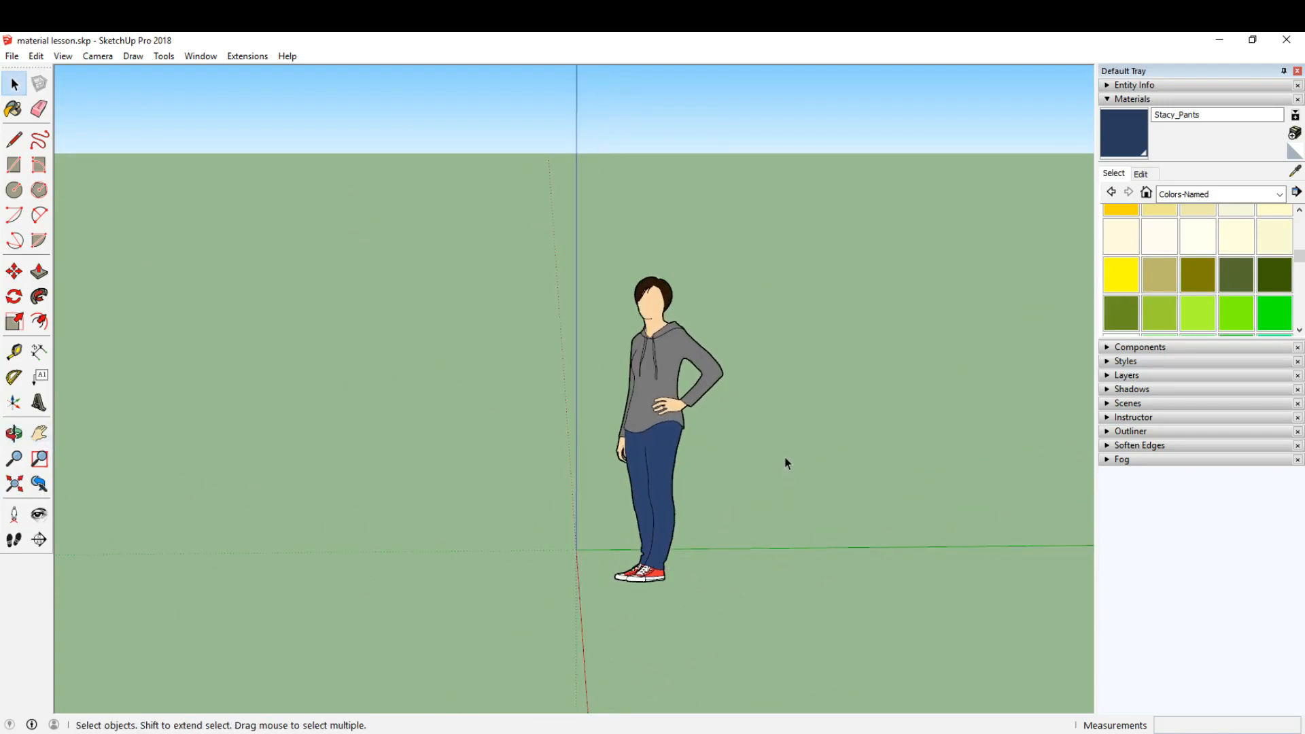
key(o)
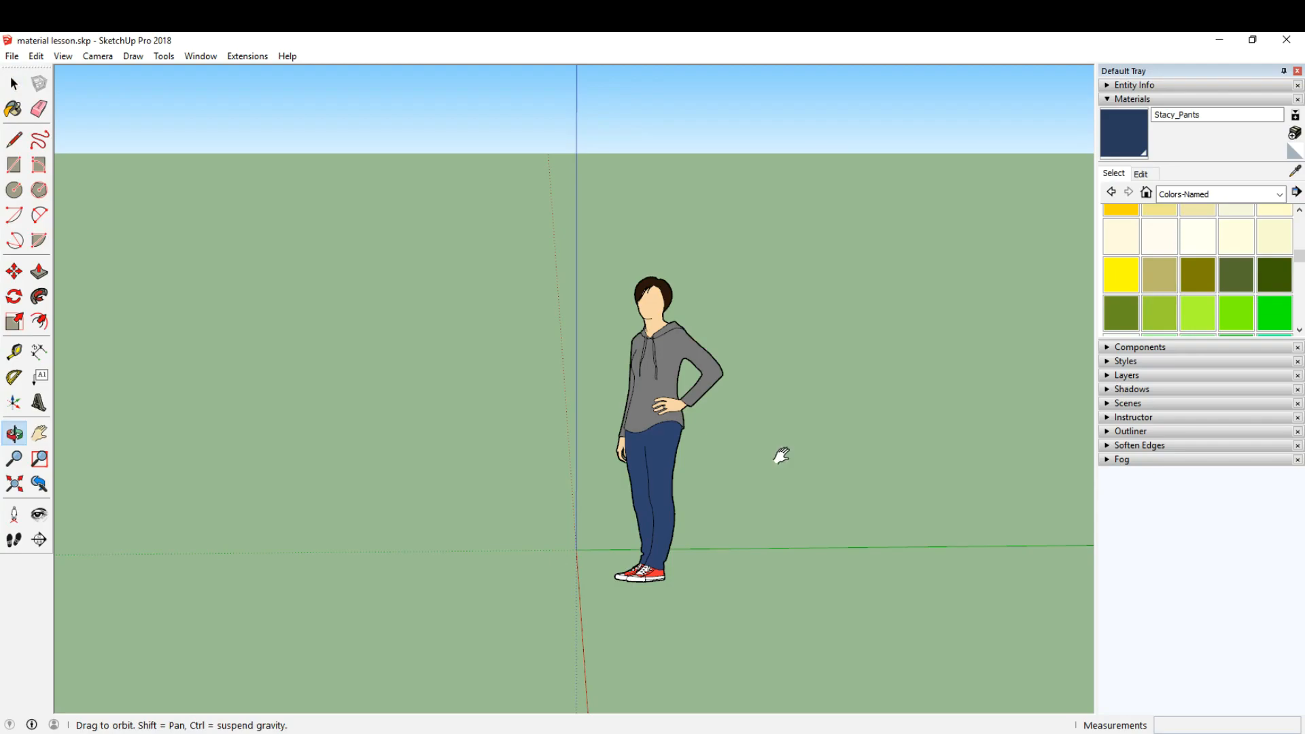
drag(782, 456, 609, 443)
key(space)
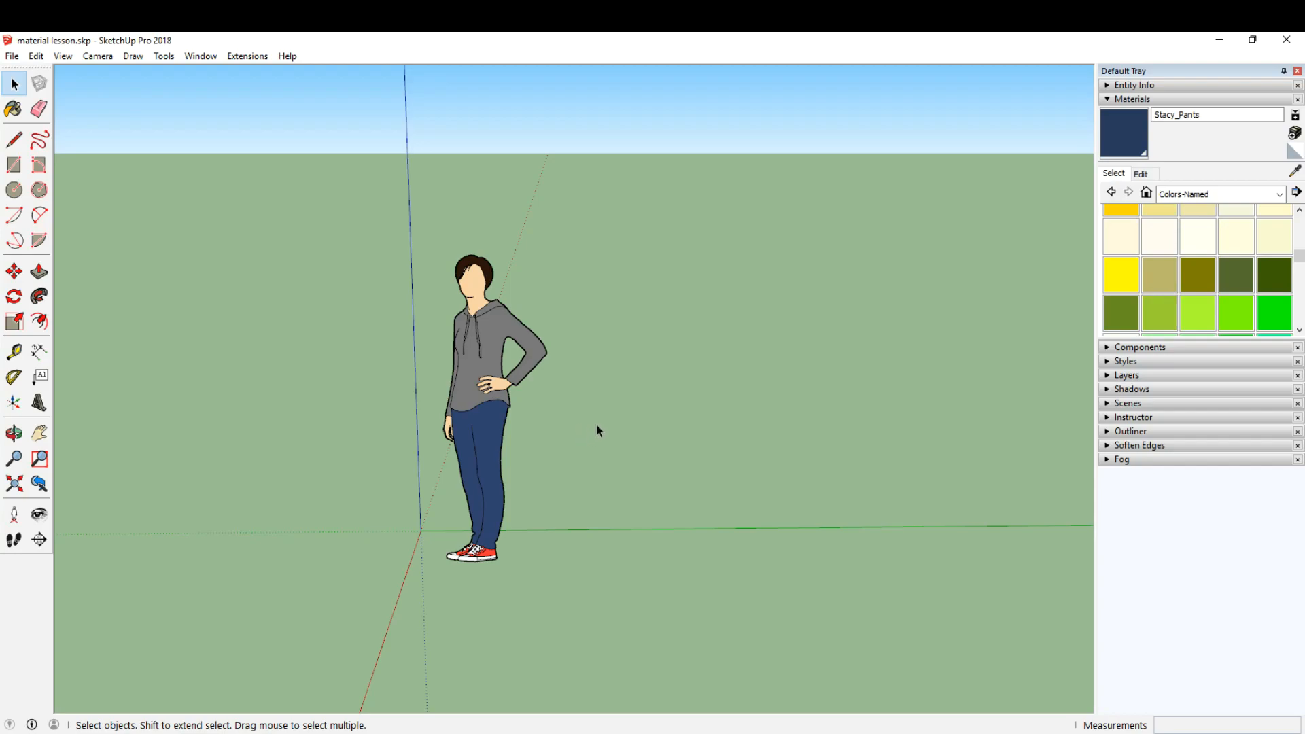
- Zoom out and in on the figure, and orbit and pan the camera without leaving the Select tool
scroll(598, 430, down, 5)
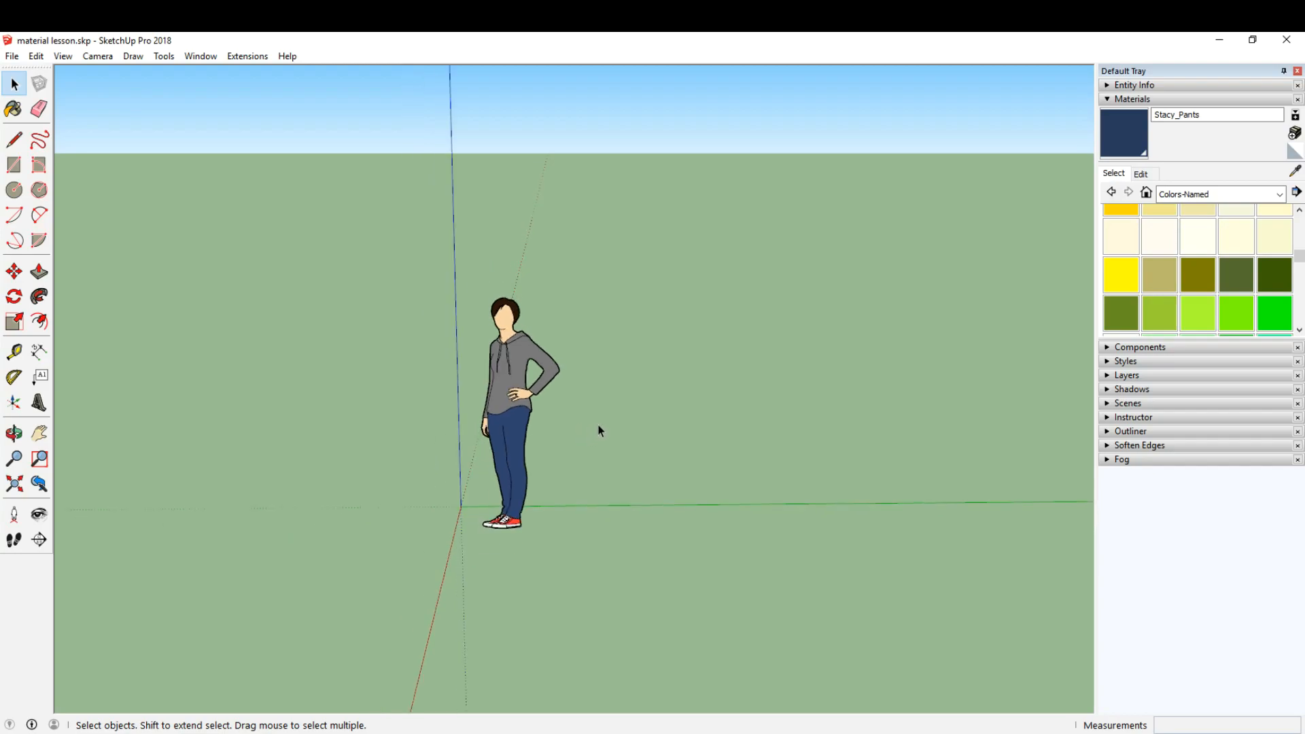
scroll(599, 430, up, 2)
scroll(599, 429, up, 1)
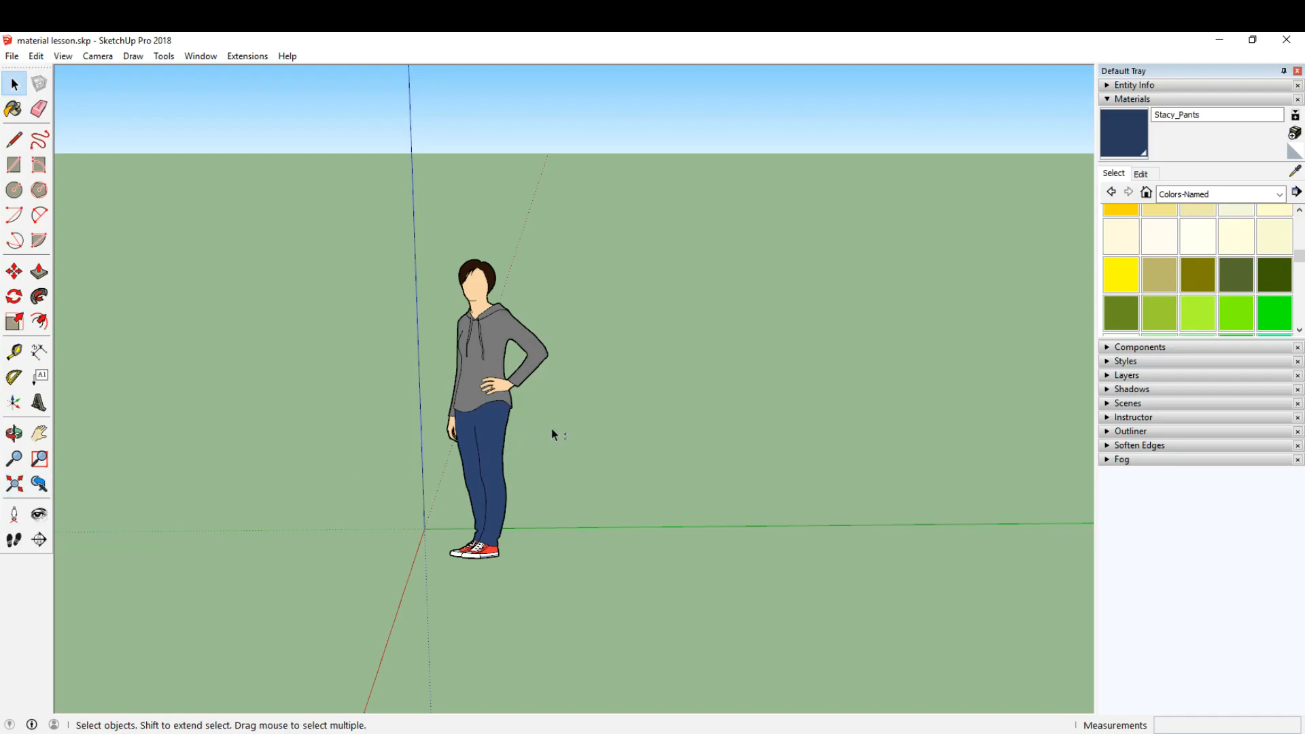
mouse_move(565, 402)
shift+middle_down()
mouse_move(781, 516)
mouse_move(592, 411)
mouse_move(399, 407)
mouse_move(714, 519)
mouse_move(540, 358)
mouse_move(739, 420)
mouse_move(524, 397)
mouse_move(536, 386)
shift+middle_up()
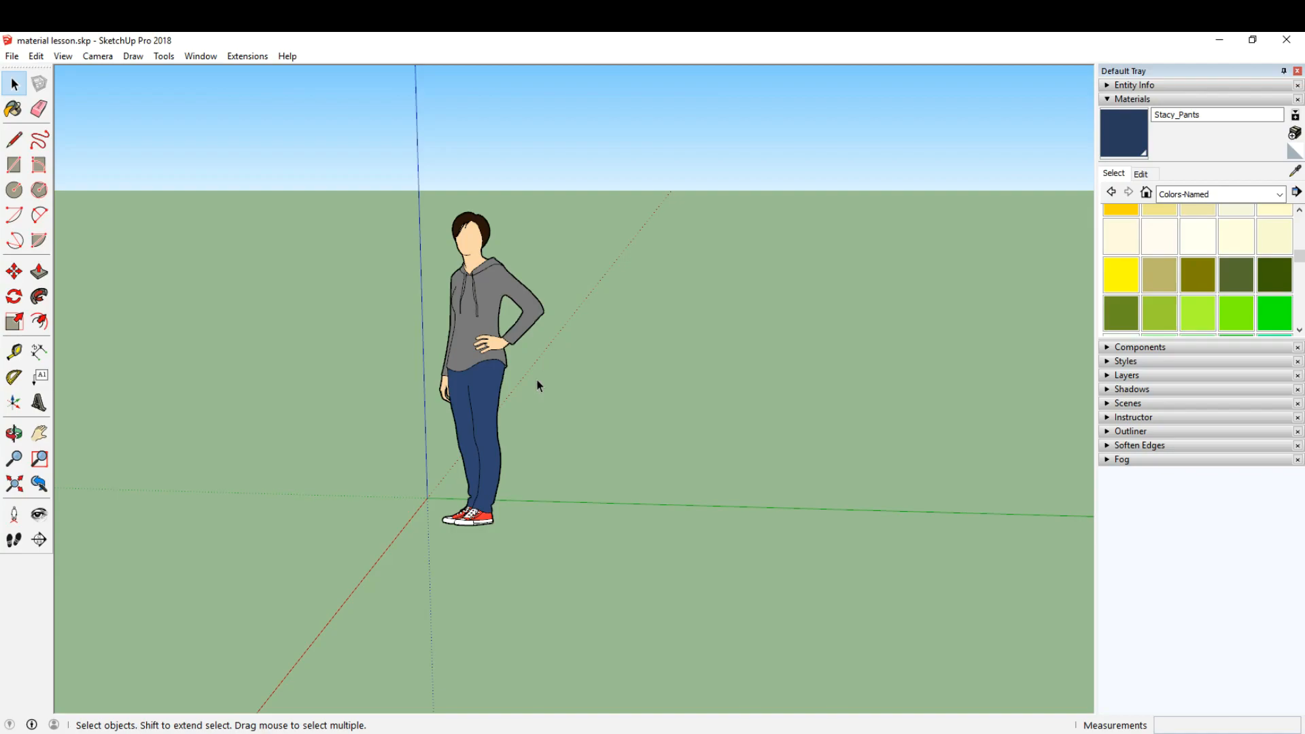